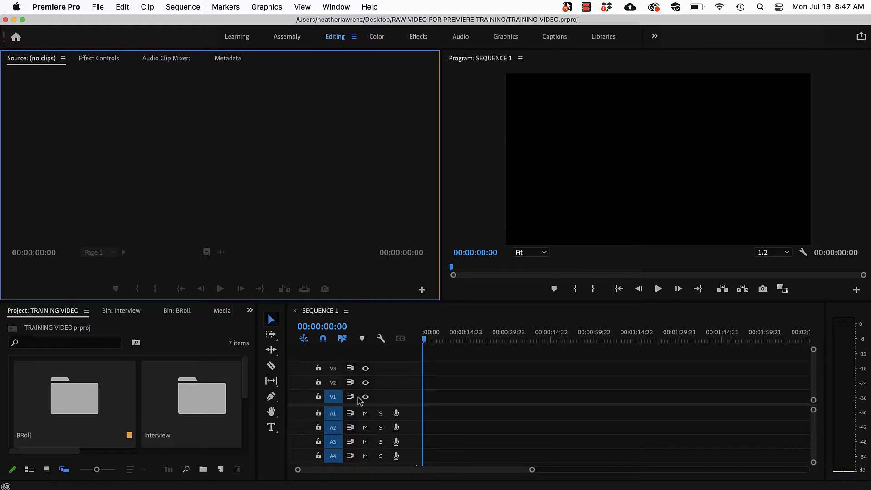
{"action": "left_click", "coordinate": [412, 322]}
{"action": "key", "text": "alt+super+m"}
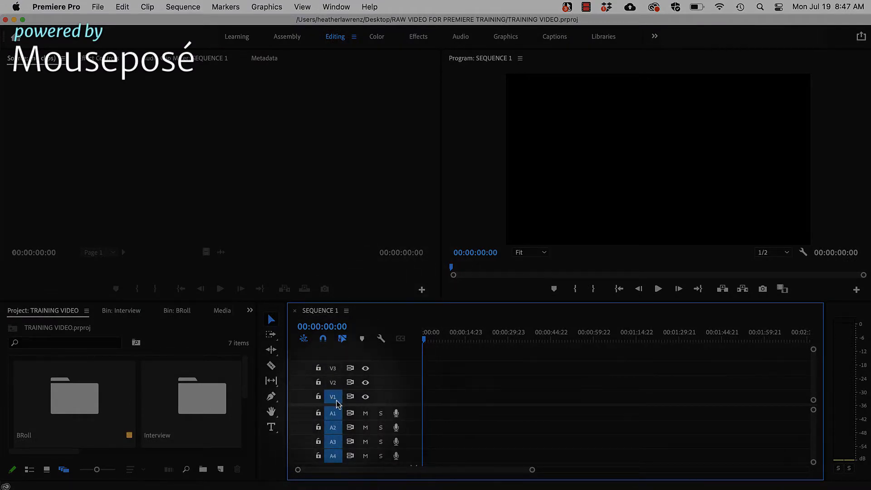
{"action": "key", "text": "alt+super+m"}
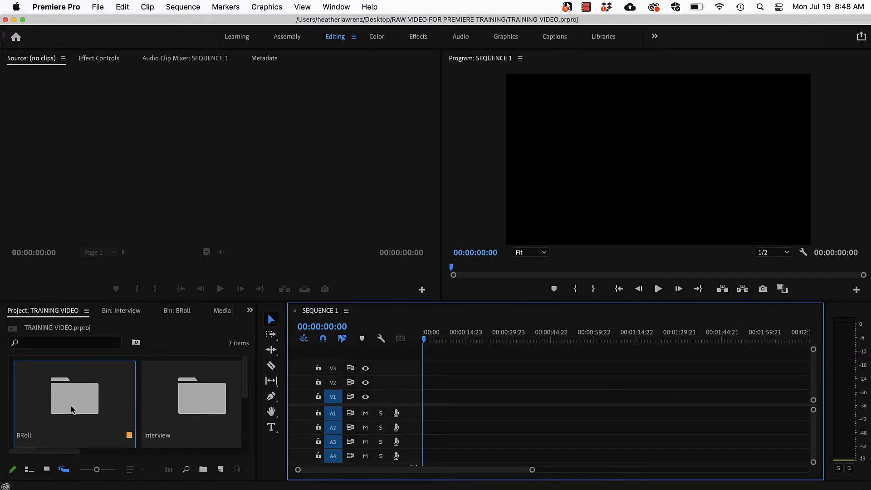
Step: Open the BRoll bin, make its thumbnails slightly smaller and load R05_45 Madam Marshmallow Donut Display.mov for source preview
{"action": "double_click", "coordinate": [72, 400]}
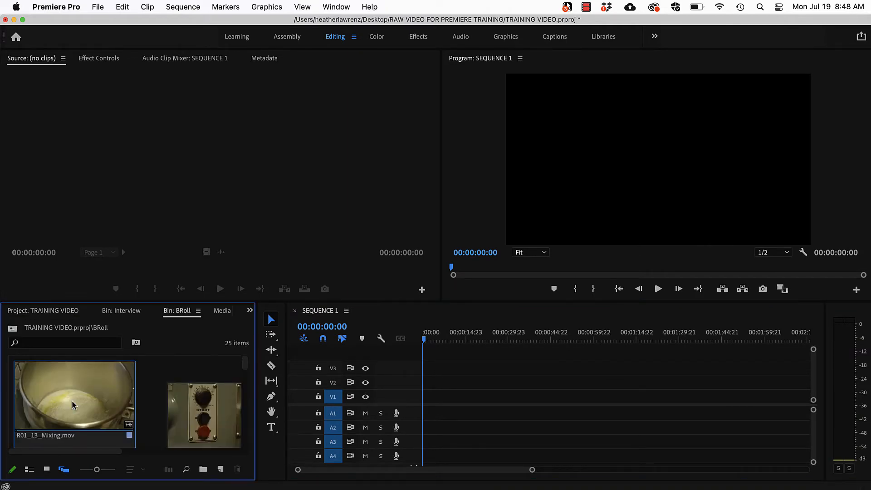
{"action": "scroll", "coordinate": [197, 407], "scroll_direction": "down", "scroll_amount": 5}
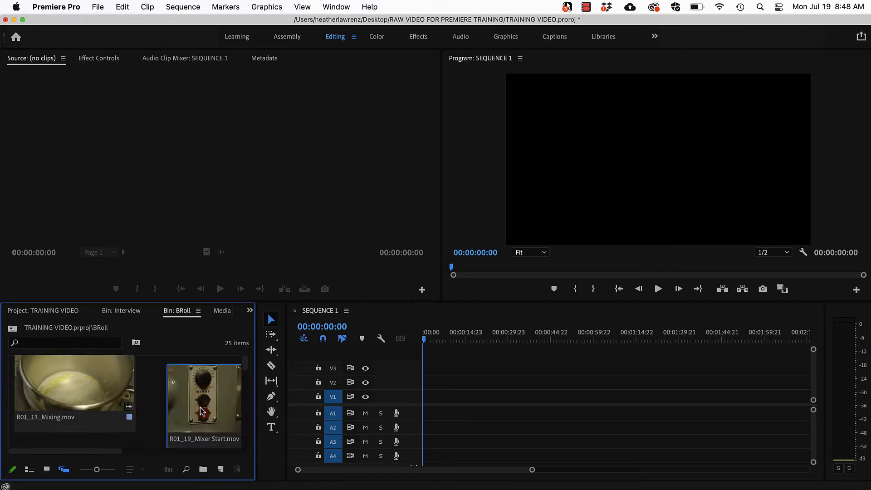
{"action": "scroll", "coordinate": [200, 407], "scroll_direction": "down", "scroll_amount": 4}
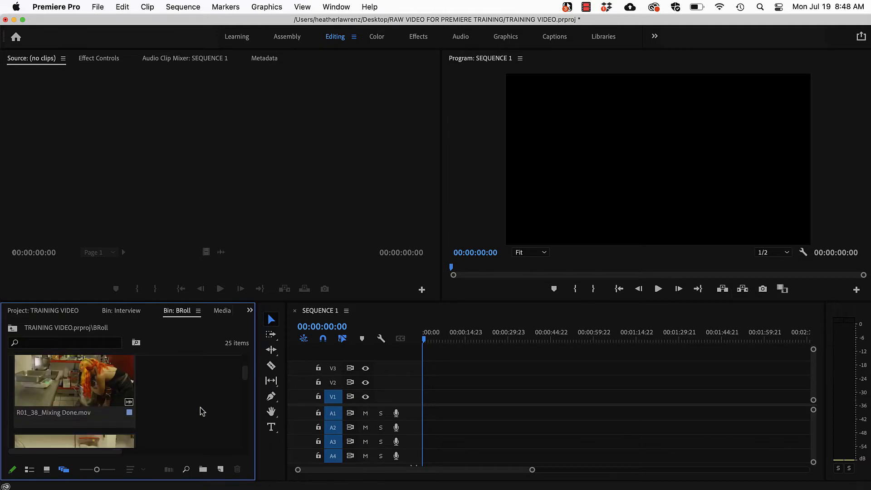
{"action": "scroll", "coordinate": [200, 407], "scroll_direction": "down", "scroll_amount": 5}
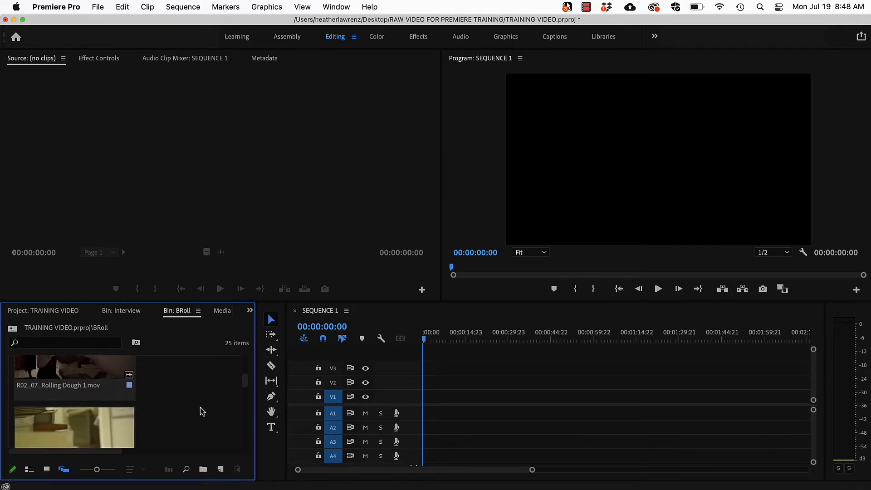
{"action": "scroll", "coordinate": [200, 412], "scroll_direction": "down", "scroll_amount": 2}
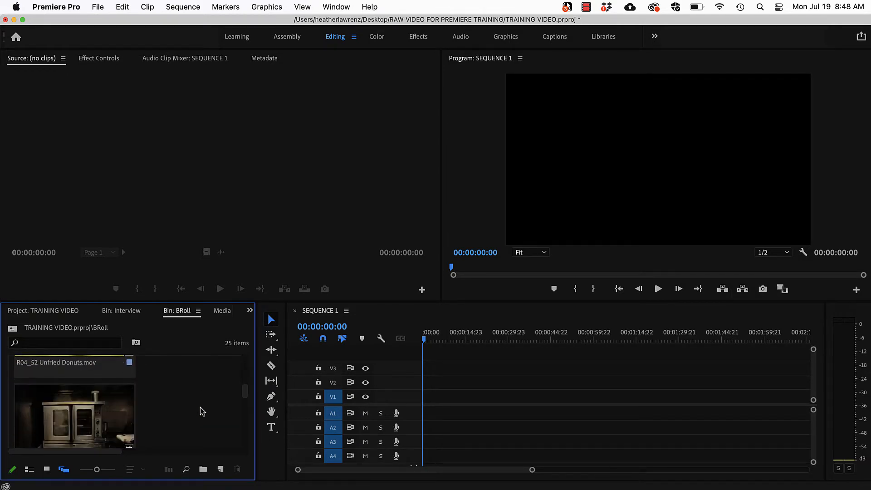
{"action": "left_click_drag", "start_coordinate": [96, 470], "coordinate": [91, 470]}
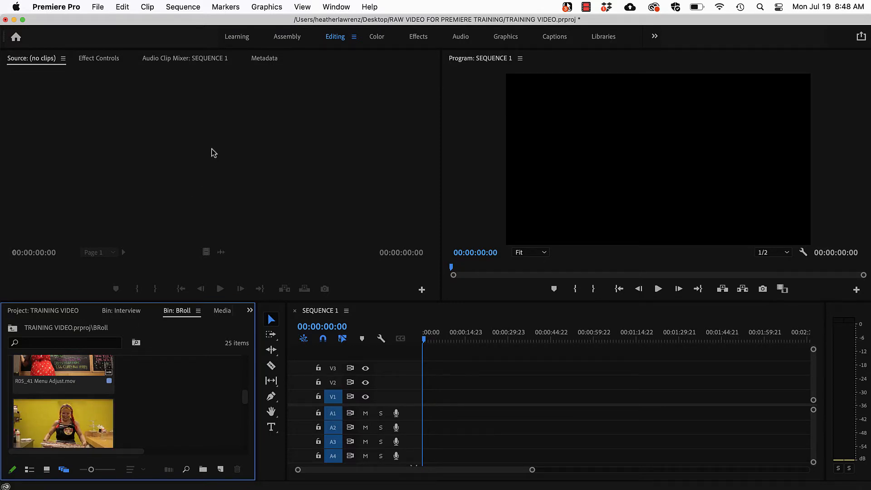
{"action": "double_click", "coordinate": [77, 430]}
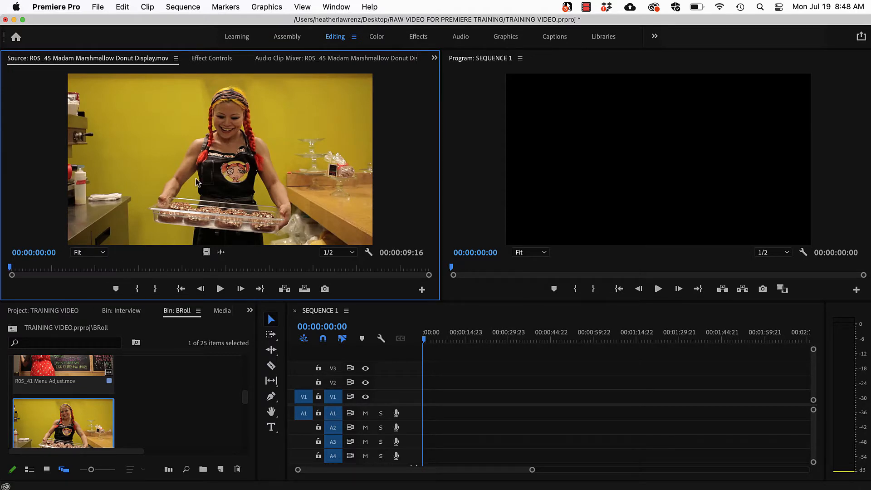
Step: Preview the donut display clip and place only its video on track V2, about 5 seconds into SEQUENCE 1
{"action": "left_click", "coordinate": [11, 269]}
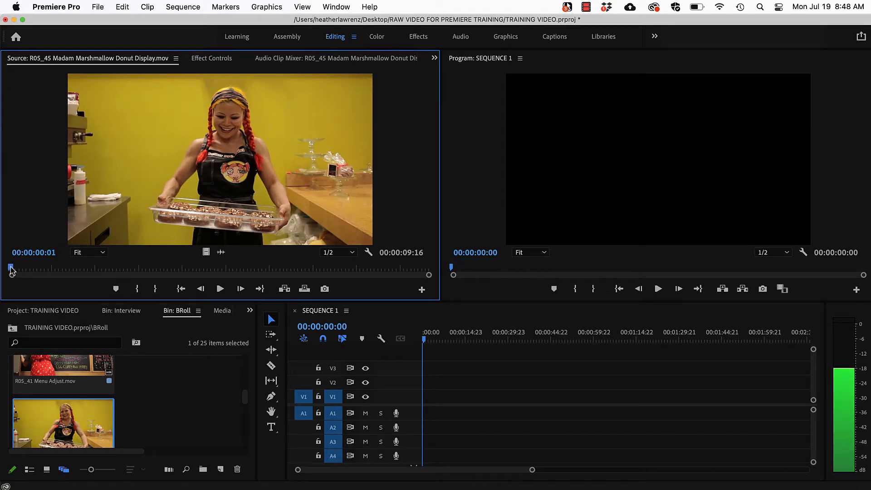
{"action": "left_click_drag", "start_coordinate": [11, 267], "coordinate": [13, 267]}
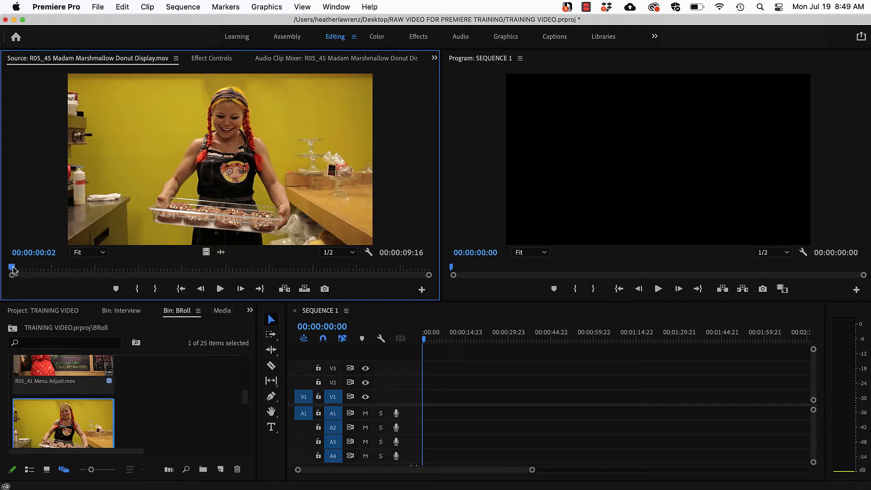
{"action": "left_click_drag", "start_coordinate": [12, 268], "coordinate": [155, 276]}
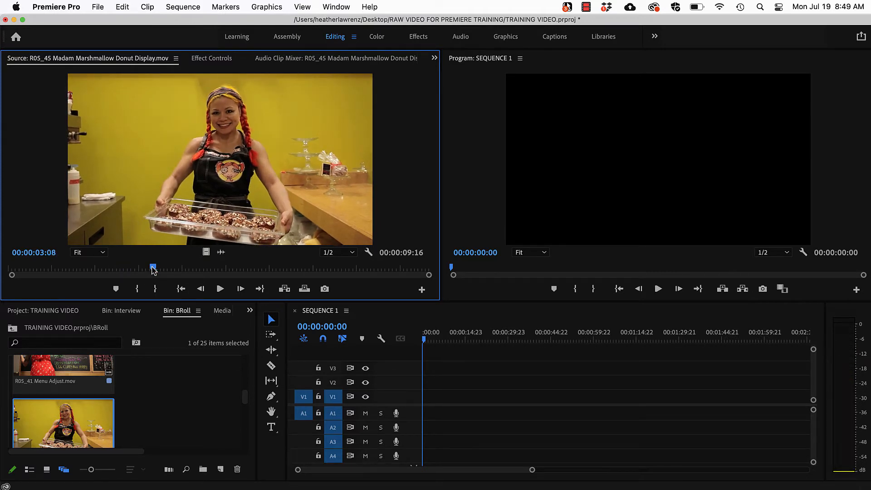
{"action": "key", "text": "space"}
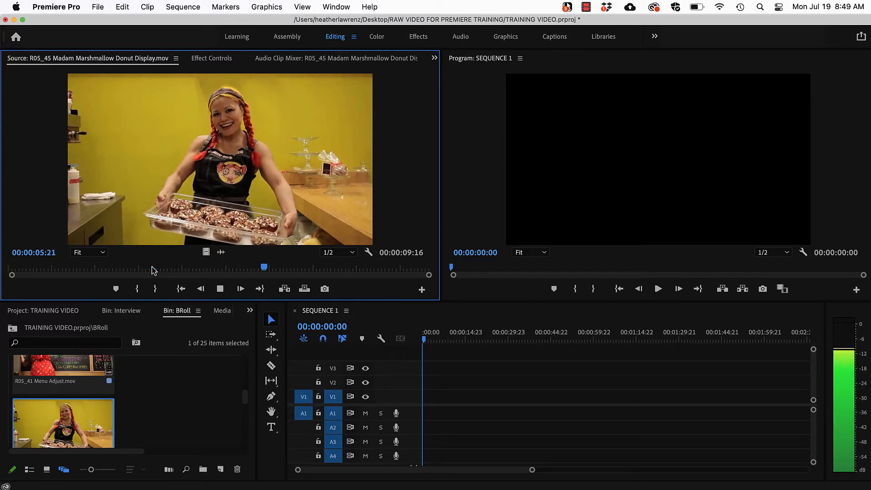
{"action": "key", "text": "space"}
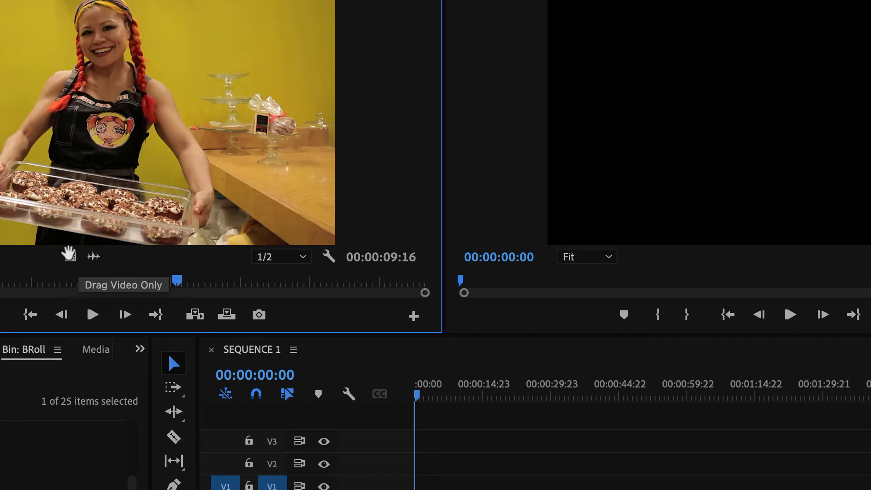
{"action": "left_click_drag", "start_coordinate": [71, 258], "coordinate": [437, 461]}
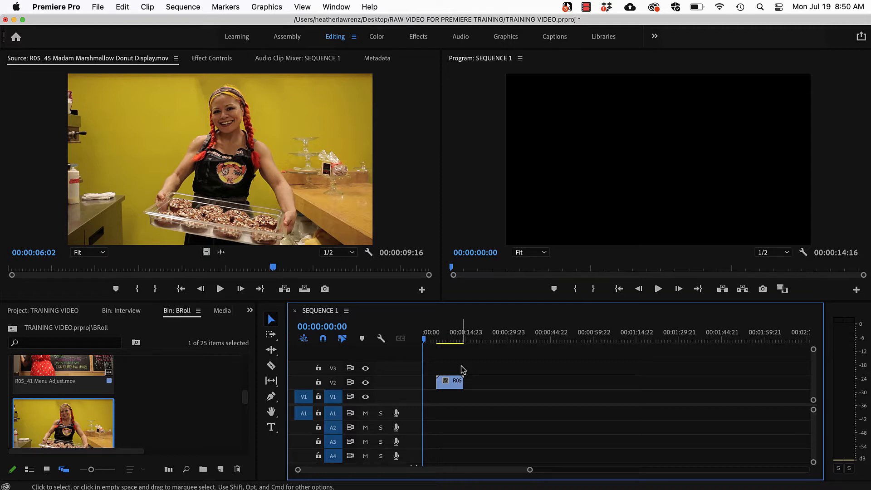
Step: Load R05_50 Customers.mov from the BRoll bin for source preview and play its opening seconds
{"action": "scroll", "coordinate": [181, 424], "scroll_direction": "down", "scroll_amount": 5}
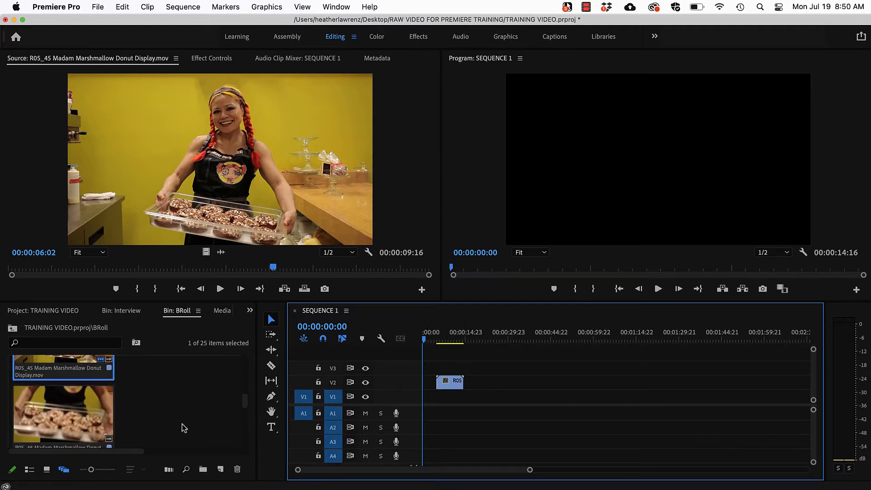
{"action": "scroll", "coordinate": [181, 424], "scroll_direction": "down", "scroll_amount": 4}
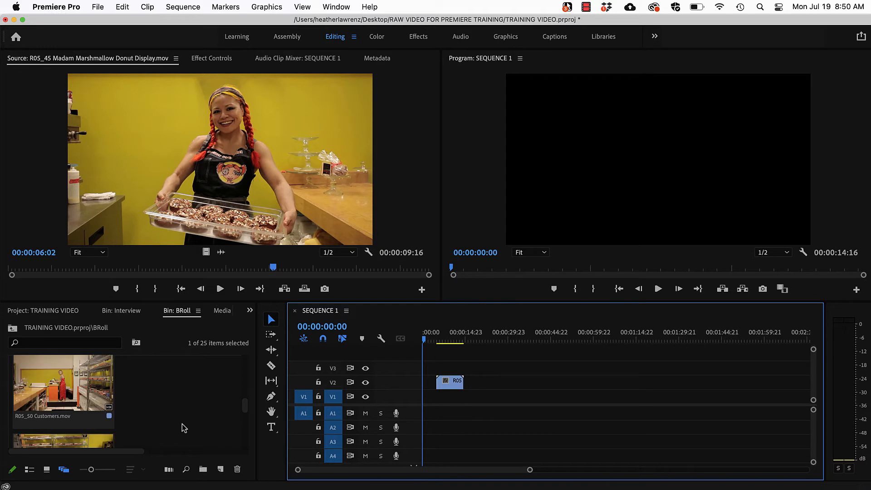
{"action": "left_click", "coordinate": [66, 379]}
{"action": "double_click", "coordinate": [49, 378]}
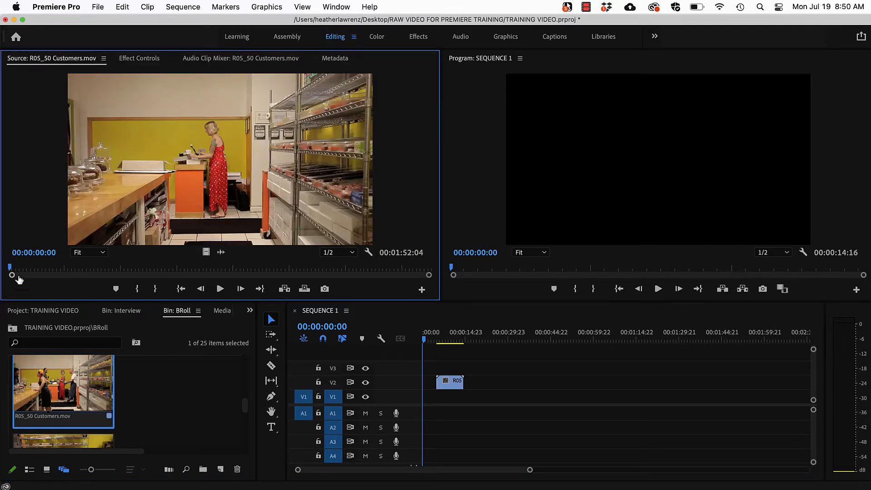
{"action": "key", "text": "space"}
{"action": "key", "text": "space"}
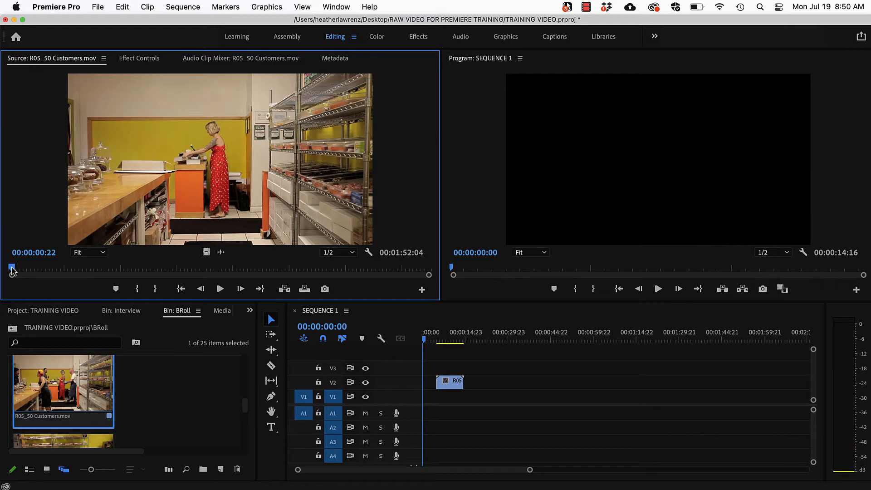
{"action": "key", "text": "space"}
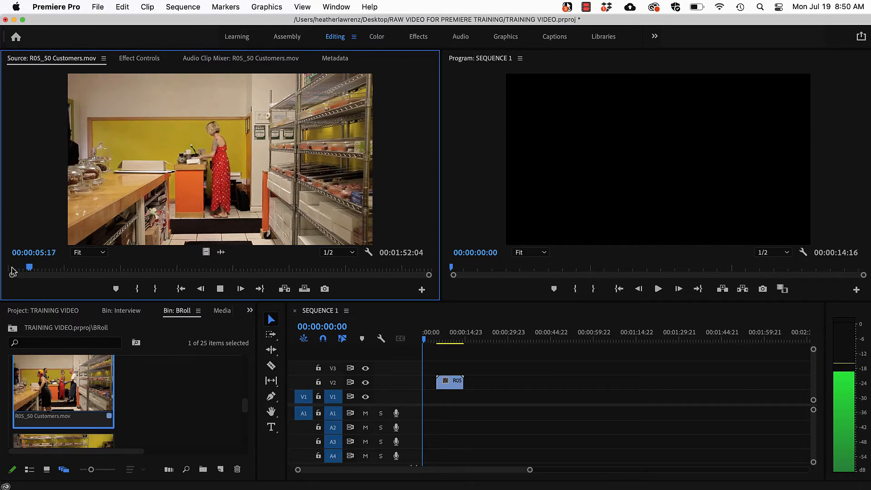
{"action": "key", "text": "space"}
Step: Mark an In point at 00:00:42:23 and an Out point at 00:01:31:16 on the Customers source clip
{"action": "left_click_drag", "start_coordinate": [31, 268], "coordinate": [169, 266]}
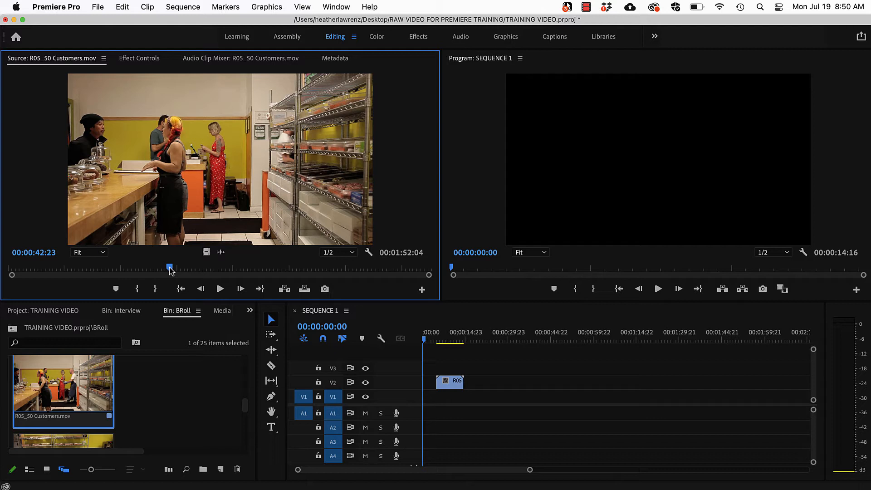
{"action": "key", "text": "i"}
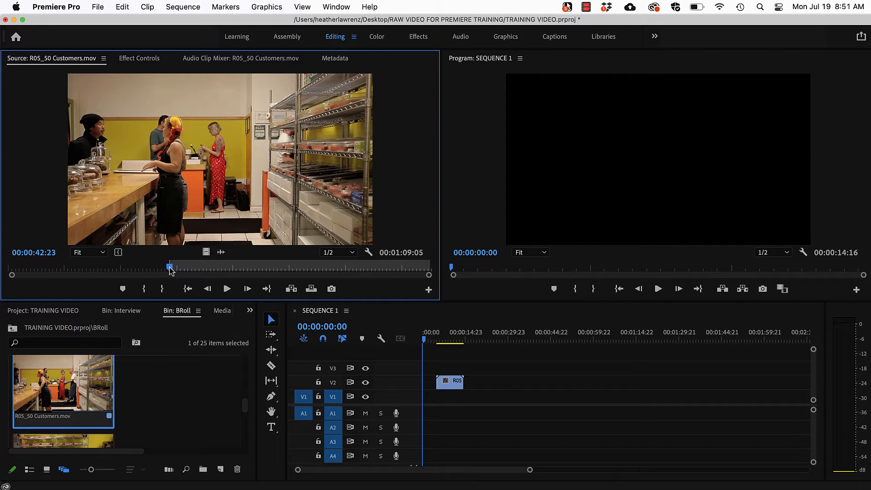
{"action": "left_click_drag", "start_coordinate": [169, 268], "coordinate": [352, 267]}
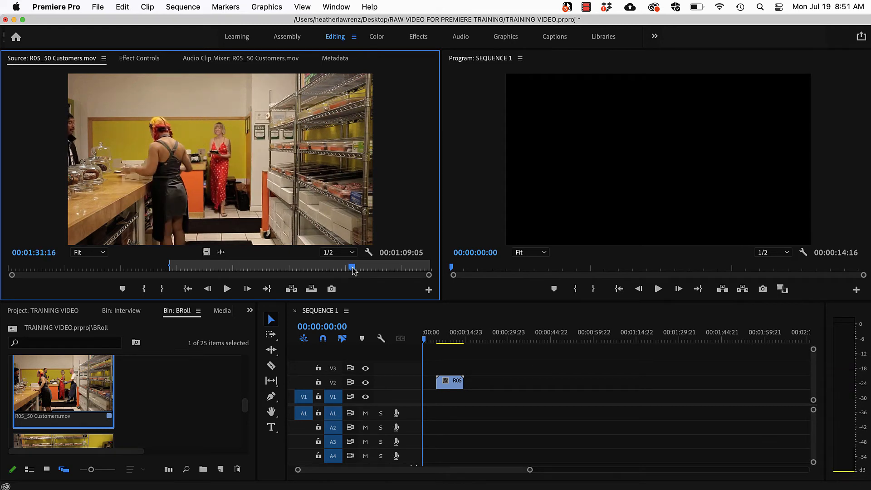
{"action": "key", "text": "o"}
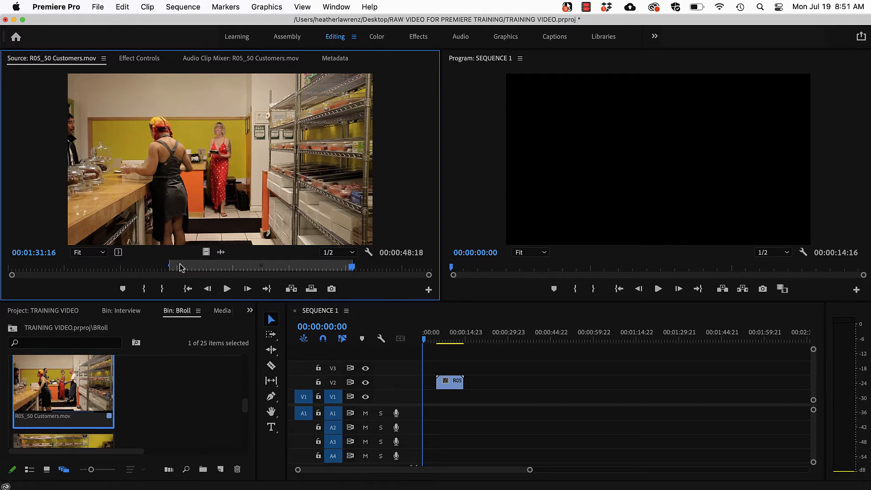
Step: Move the Customers source clip's In point slightly earlier so the marked range lasts 00:00:51:19
{"action": "left_click_drag", "start_coordinate": [169, 267], "coordinate": [160, 266]}
{"action": "left_click_drag", "start_coordinate": [159, 267], "coordinate": [158, 267]}
{"action": "right_click", "coordinate": [189, 270]}
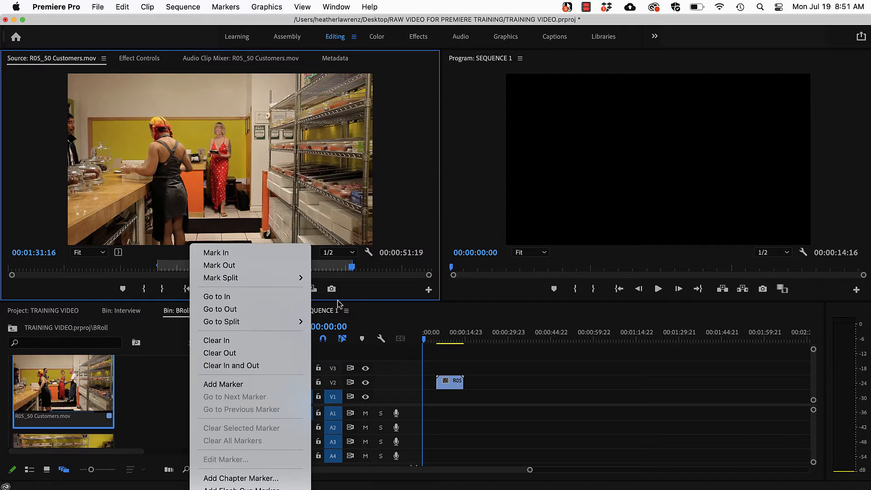
{"action": "left_click", "coordinate": [376, 288]}
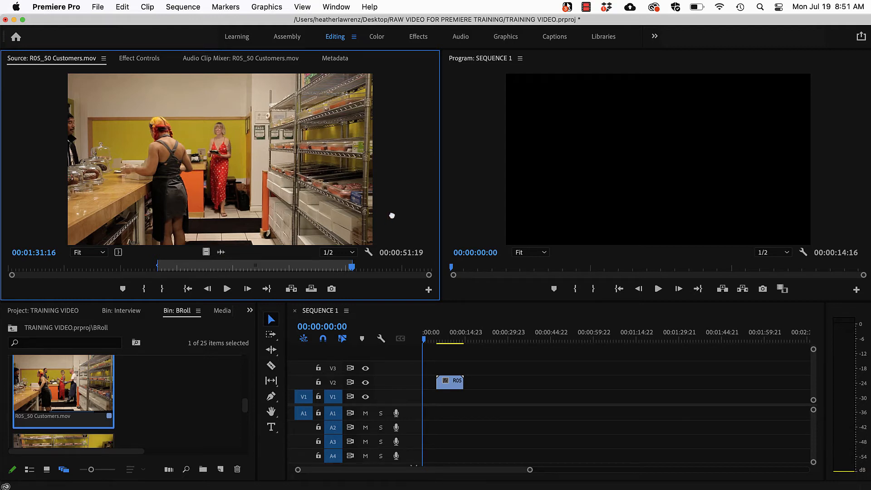
Step: Place the marked Customers range in the sequence, video on V2 and audio on A2, starting at about 24 seconds
{"action": "left_click_drag", "start_coordinate": [392, 215], "coordinate": [486, 383]}
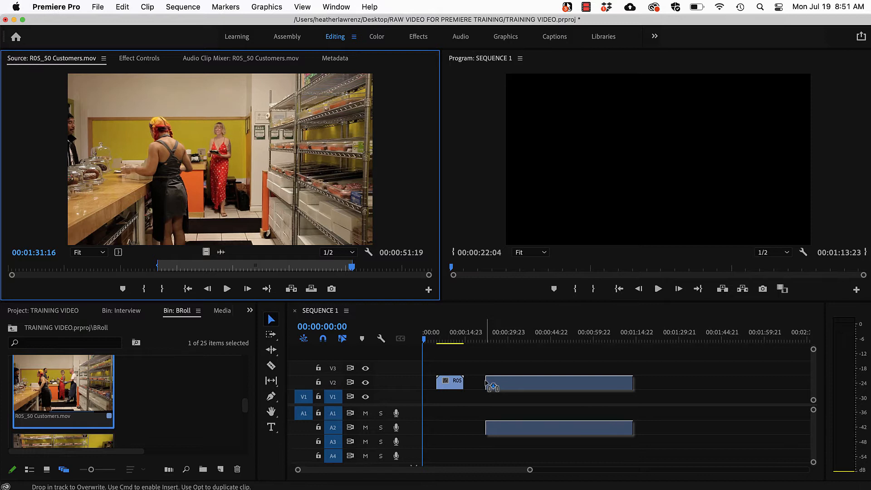
{"action": "mouse_move", "coordinate": [485, 383]}
{"action": "left_mouse_down"}
{"action": "mouse_move", "coordinate": [472, 384]}
{"action": "mouse_move", "coordinate": [490, 386]}
{"action": "left_mouse_up"}
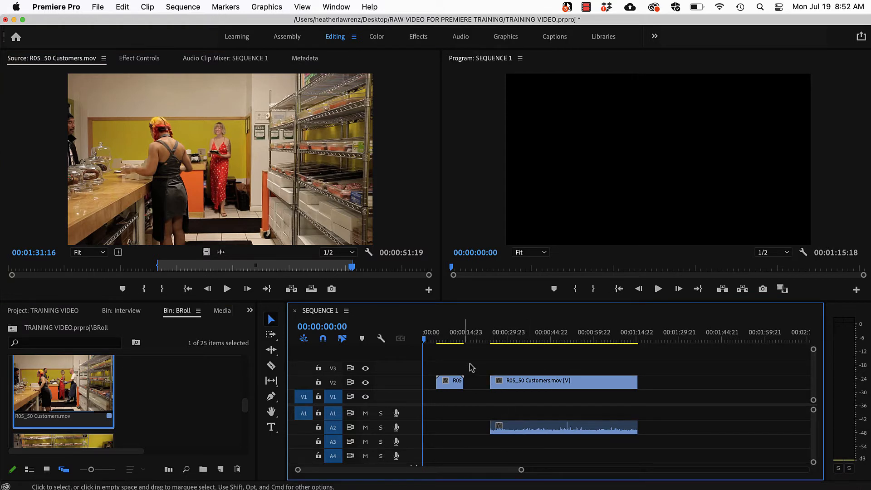
{"action": "left_click", "coordinate": [513, 382]}
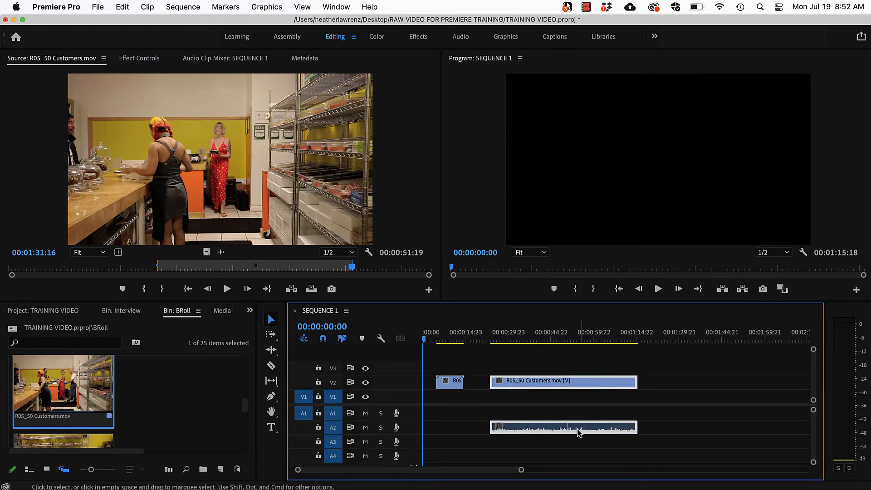
{"action": "left_click", "coordinate": [656, 391]}
Step: Extend the end of the Customers clip in the sequence by 00:00:03:19 and scrub the playhead to 00:01:18:08
{"action": "left_click", "coordinate": [629, 389]}
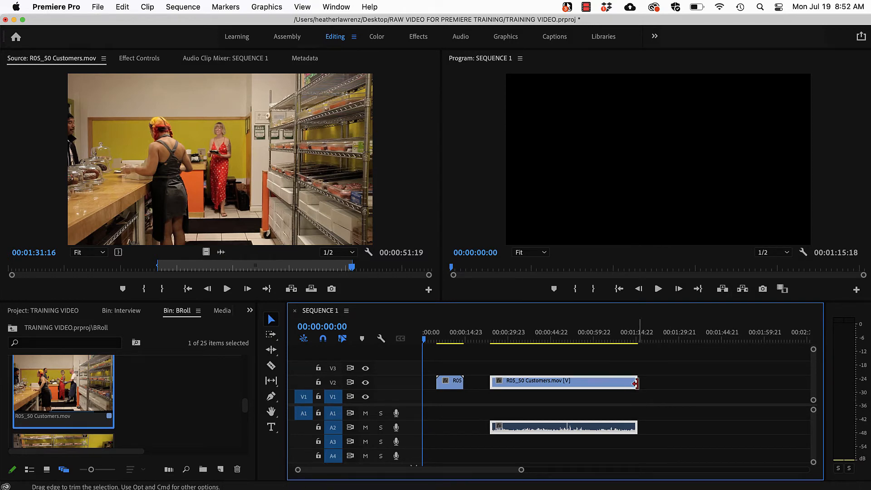
{"action": "left_click_drag", "start_coordinate": [638, 385], "coordinate": [646, 384]}
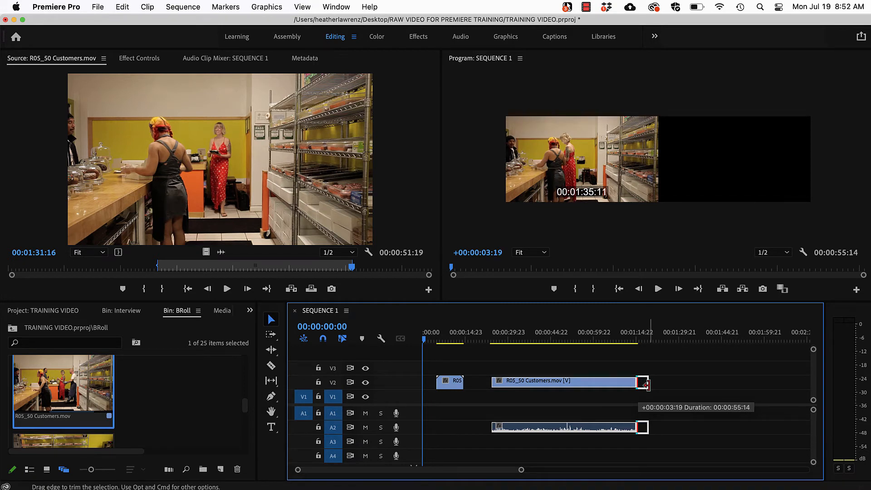
{"action": "left_click_drag", "start_coordinate": [646, 384], "coordinate": [645, 384]}
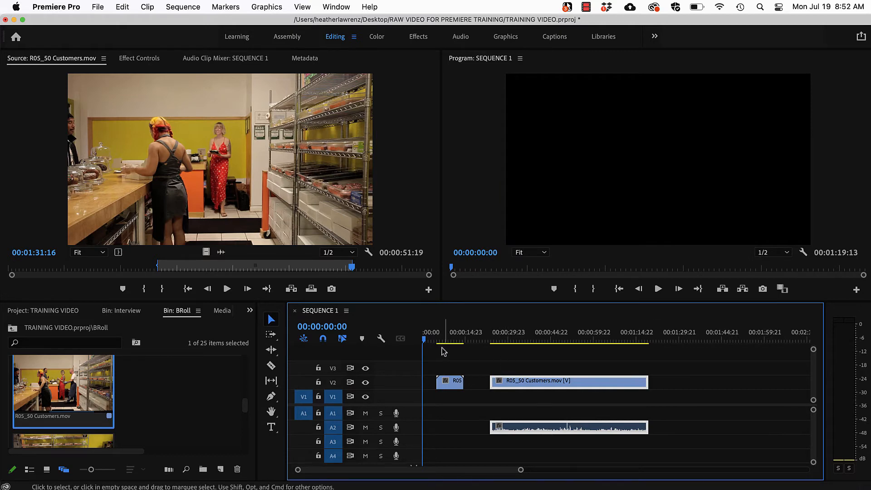
{"action": "left_click_drag", "start_coordinate": [449, 340], "coordinate": [648, 355]}
Step: Find the R01_13_Mixing.mov clip in the BRoll bin and load it as the source clip
{"action": "scroll", "coordinate": [125, 412], "scroll_direction": "down", "scroll_amount": 5}
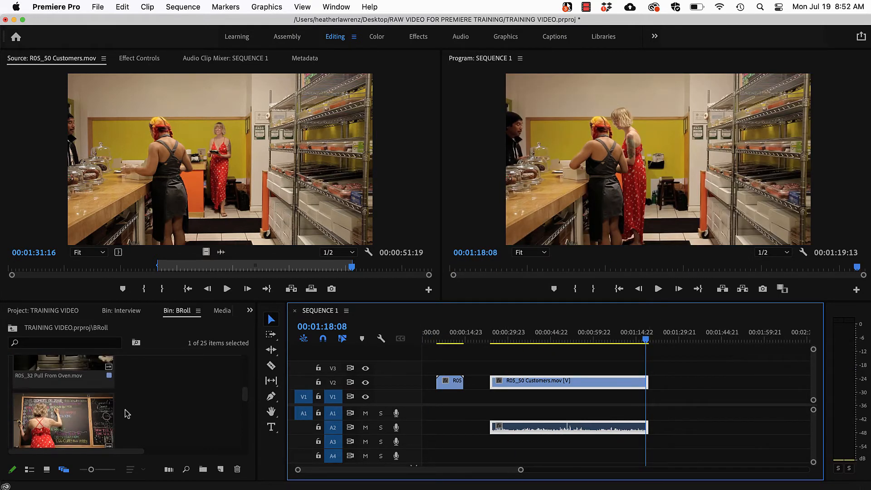
{"action": "scroll", "coordinate": [127, 414], "scroll_direction": "up", "scroll_amount": 4}
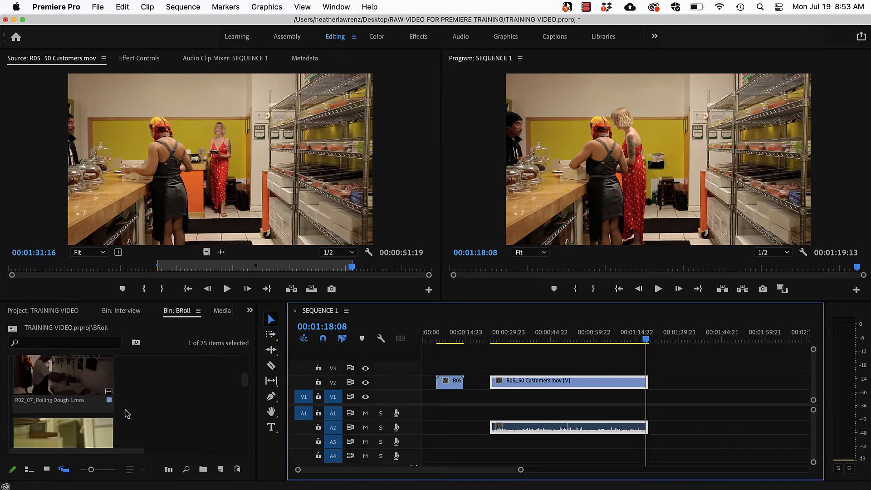
{"action": "scroll", "coordinate": [127, 414], "scroll_direction": "up", "scroll_amount": 4}
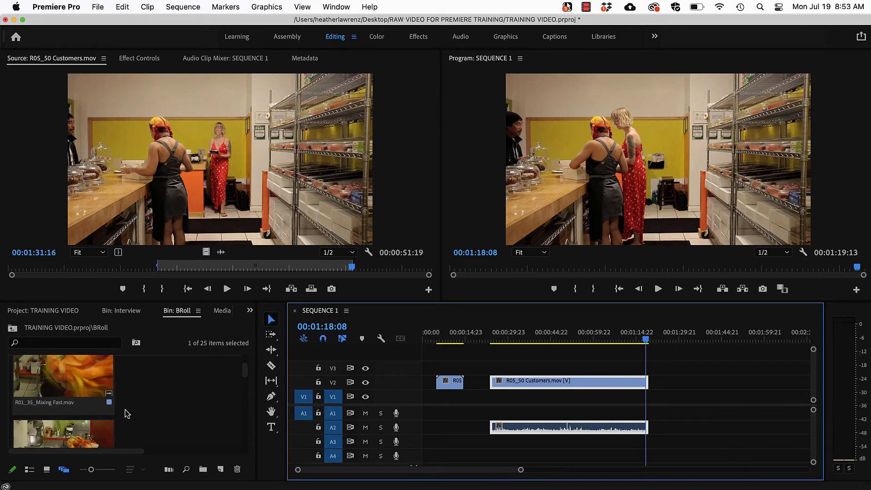
{"action": "scroll", "coordinate": [126, 414], "scroll_direction": "up", "scroll_amount": 4}
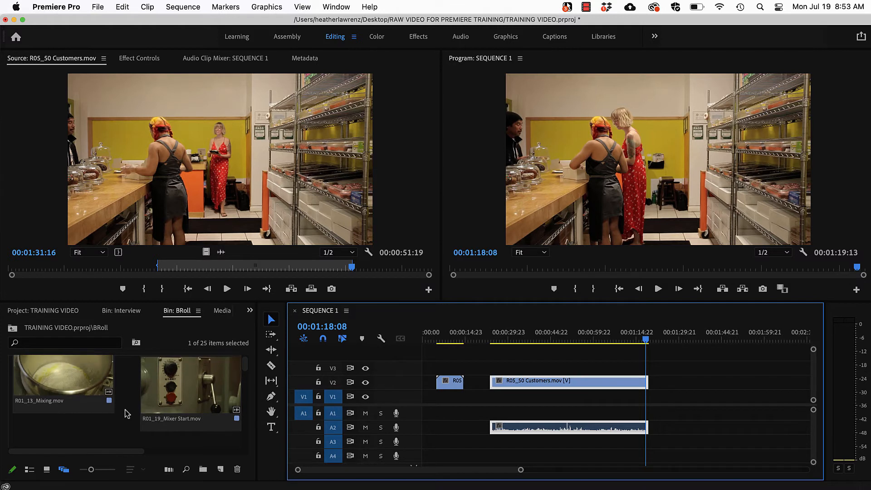
{"action": "left_click", "coordinate": [91, 380]}
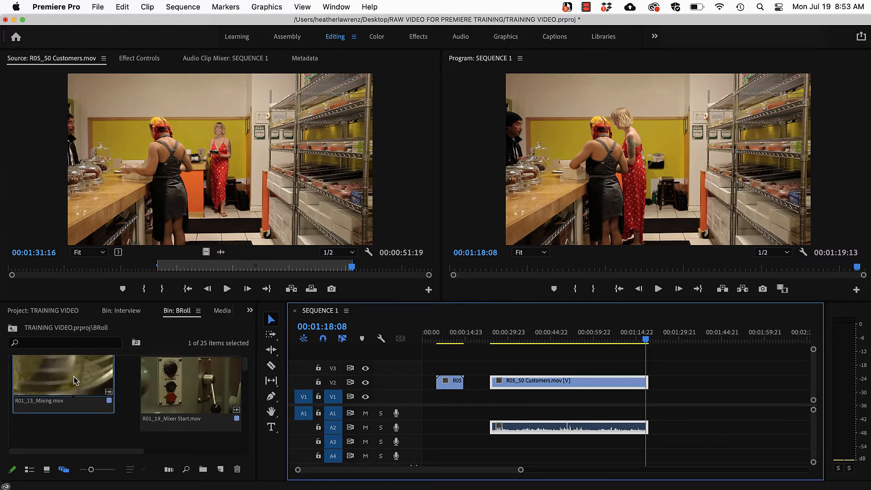
{"action": "left_click", "coordinate": [57, 379]}
{"action": "double_click", "coordinate": [57, 379]}
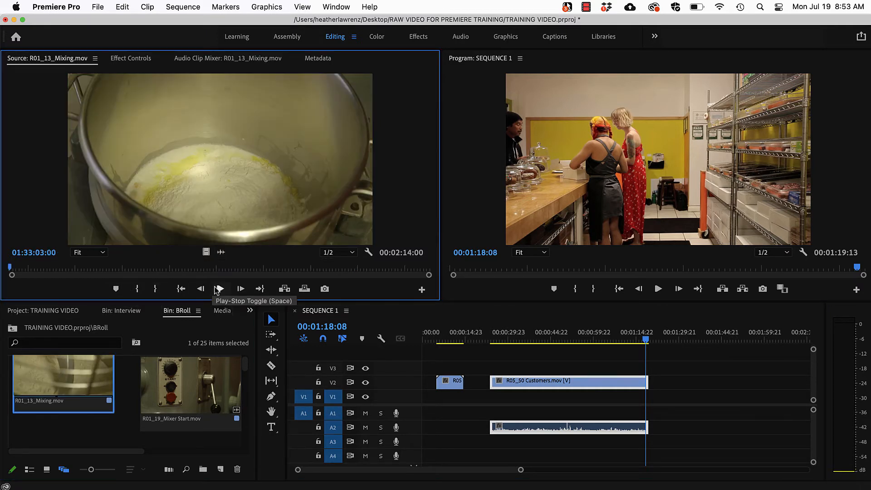
Step: Preview the Mixing source clip by playing and scrubbing through several parts of it
{"action": "left_click", "coordinate": [220, 289]}
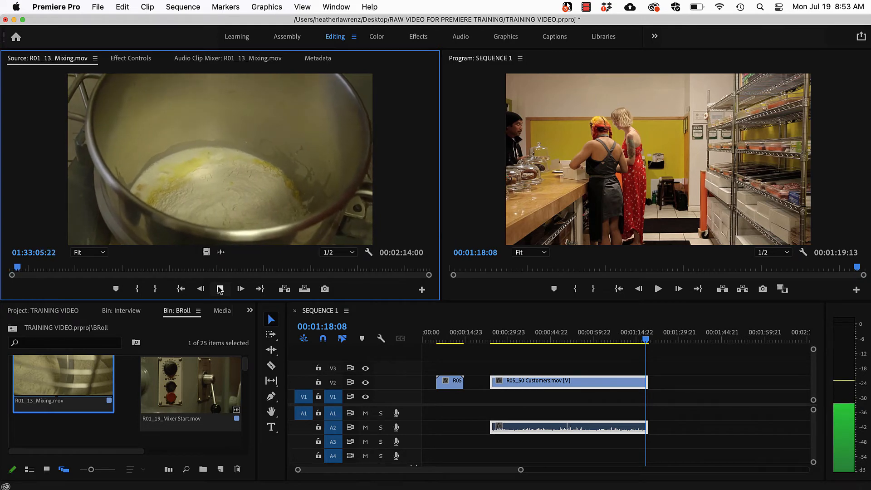
{"action": "left_click", "coordinate": [111, 270]}
{"action": "left_click_drag", "start_coordinate": [111, 270], "coordinate": [163, 270]}
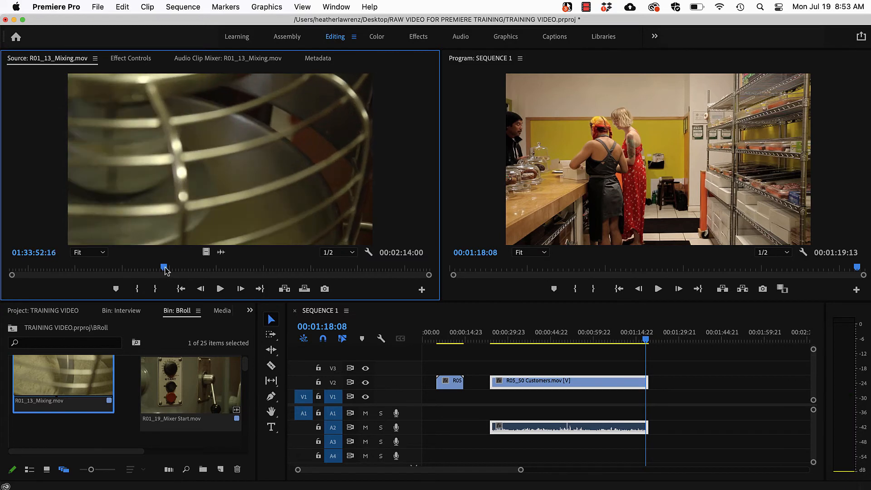
{"action": "left_click", "coordinate": [222, 290]}
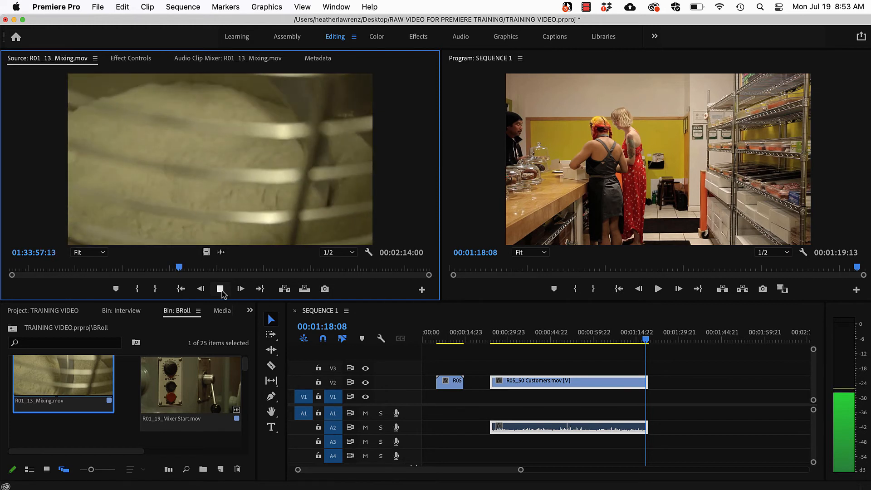
{"action": "left_click", "coordinate": [220, 289]}
{"action": "left_click", "coordinate": [257, 270]}
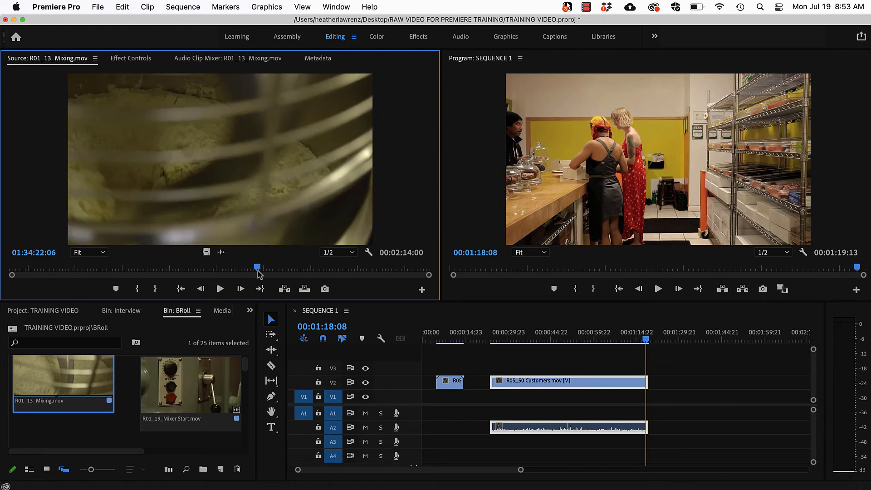
{"action": "left_click", "coordinate": [220, 289]}
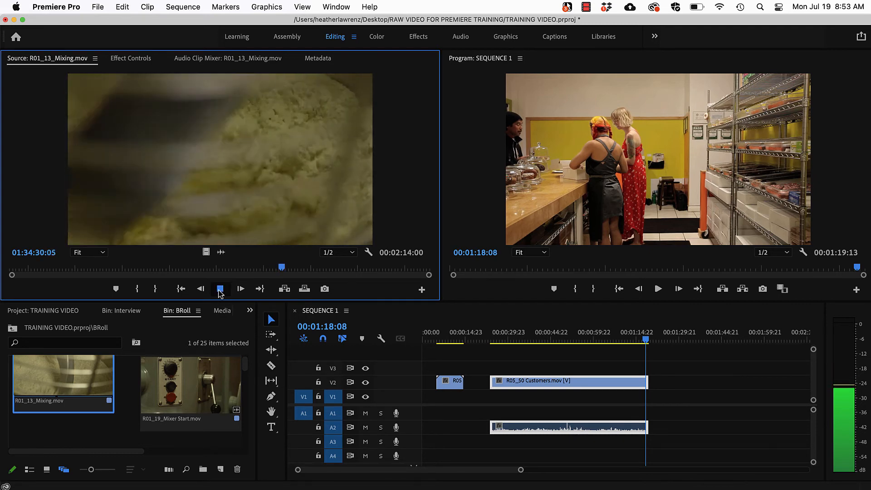
{"action": "left_click", "coordinate": [219, 290]}
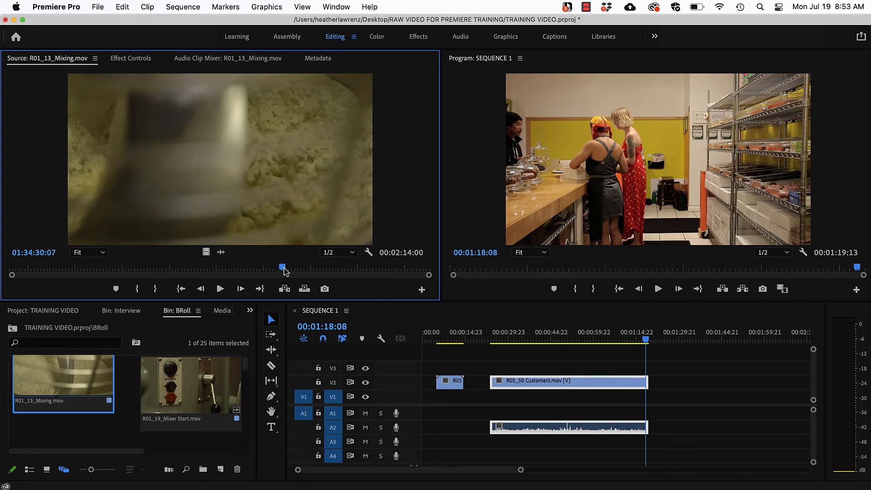
{"action": "left_click_drag", "start_coordinate": [284, 271], "coordinate": [280, 271]}
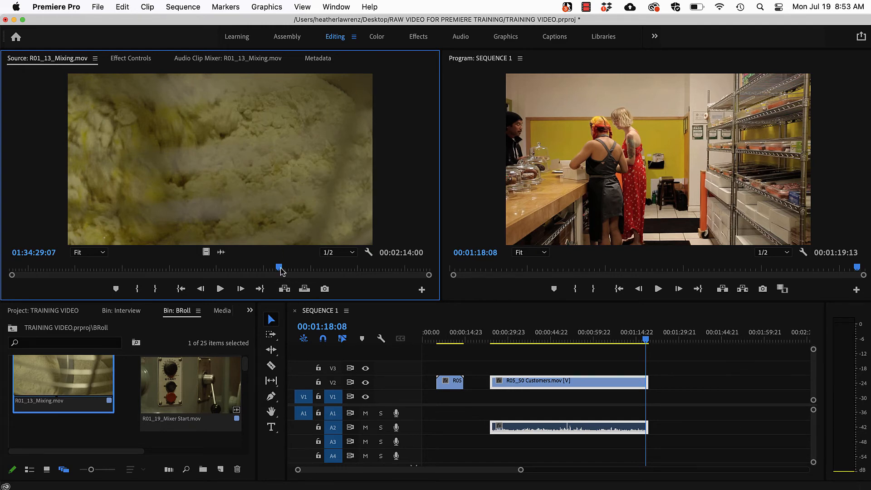
Step: Mark the Mixing clip from 01:34:09:17 to 01:34:57:14 and place only its audio on A2, starting at about 1 minute 26 seconds
{"action": "left_click_drag", "start_coordinate": [280, 271], "coordinate": [219, 272]}
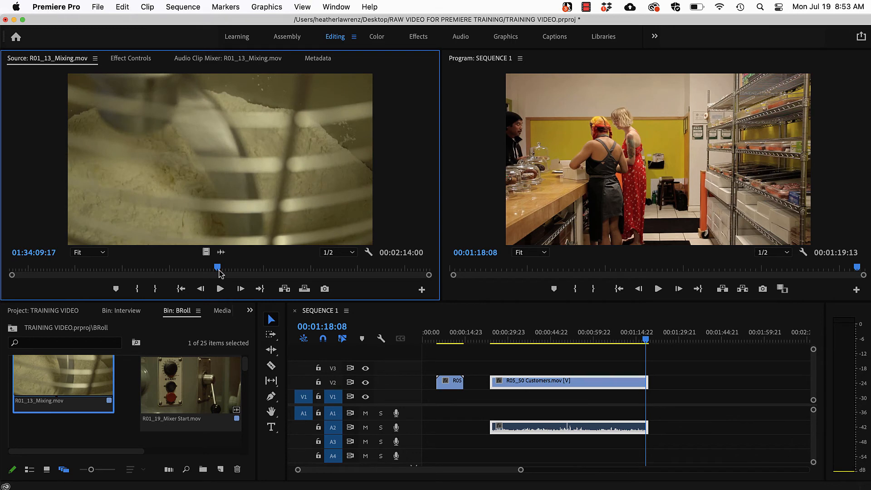
{"action": "key", "text": "i"}
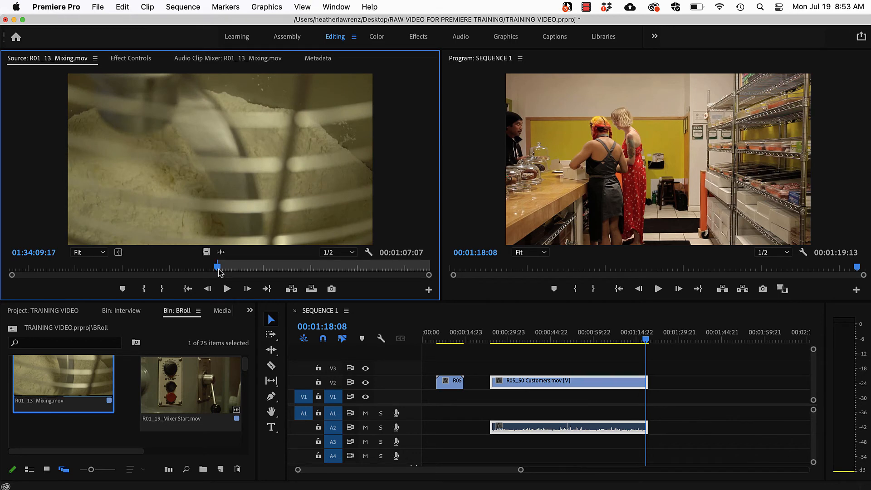
{"action": "left_click_drag", "start_coordinate": [218, 272], "coordinate": [368, 272]}
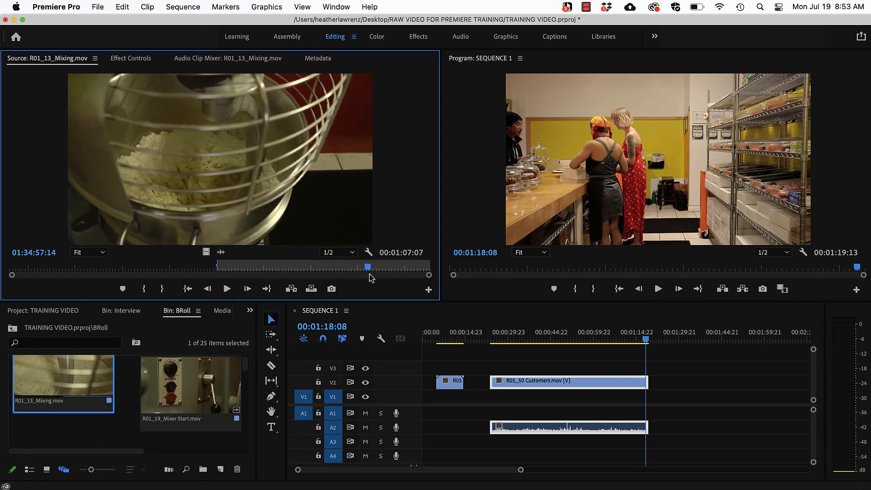
{"action": "key", "text": "o"}
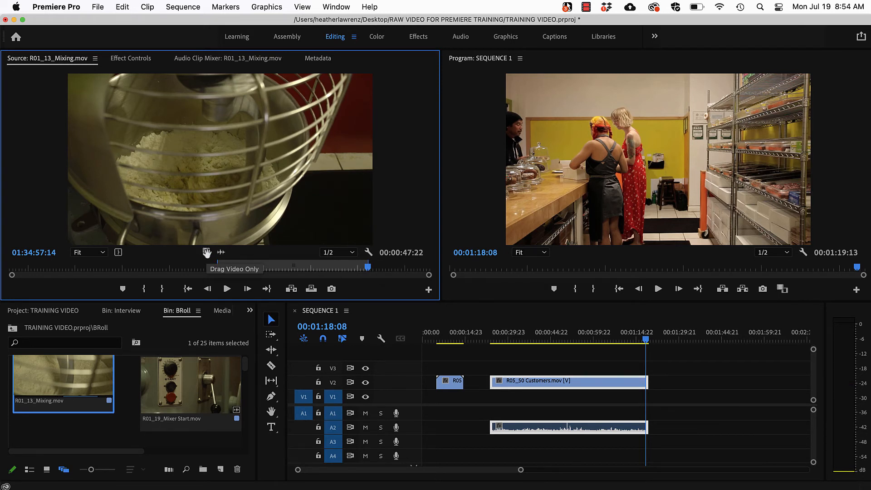
{"action": "left_click_drag", "start_coordinate": [222, 252], "coordinate": [669, 432]}
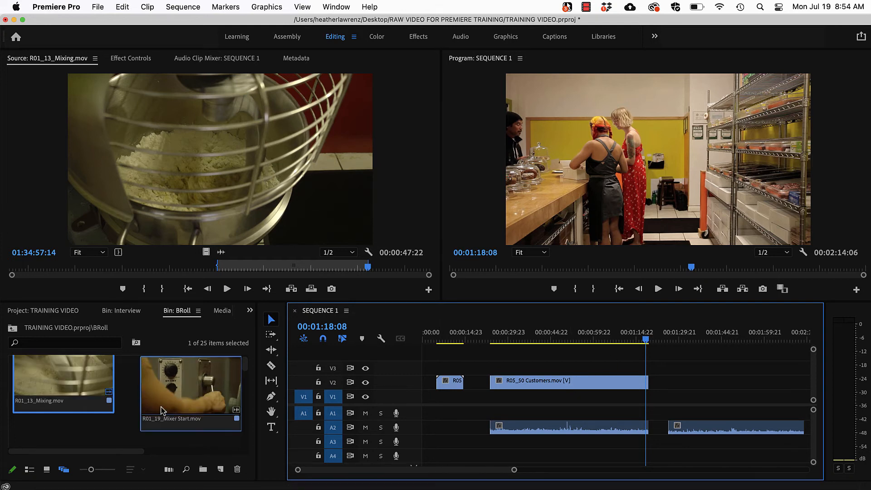
Step: Load R01_19_Mixer Start.mov as the source and mark a range of 00:00:02:19 with its Out point at 01:37:10:00
{"action": "double_click", "coordinate": [176, 387]}
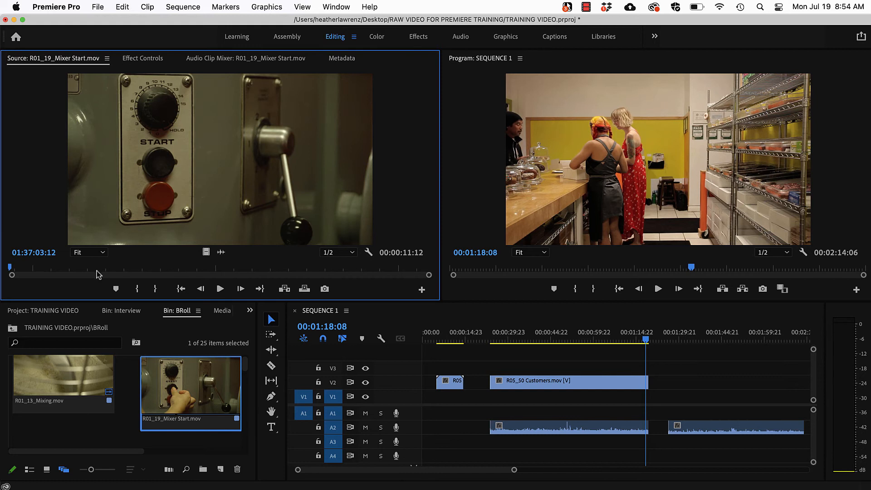
{"action": "left_click_drag", "start_coordinate": [11, 270], "coordinate": [248, 264]}
{"action": "key", "text": "i"}
{"action": "key", "text": "o"}
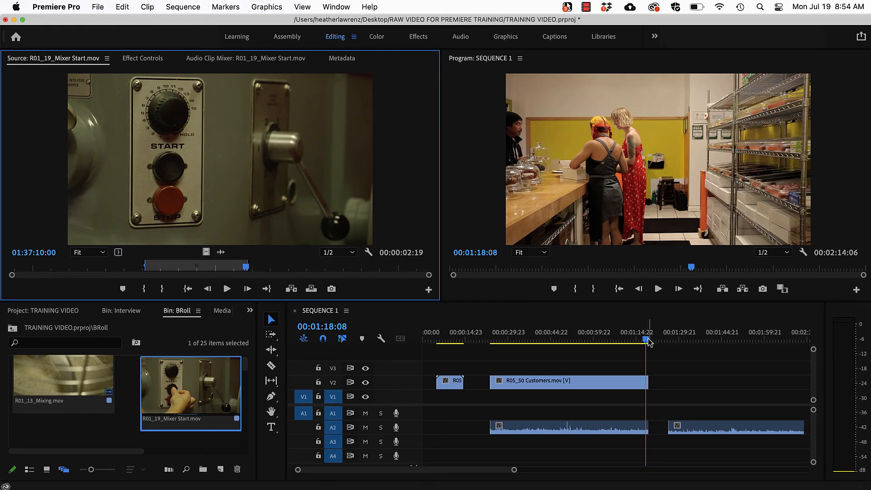
Step: Try inserting the marked Mixer Start range at 00:00:23:23, the start of the Customers clip, and undo the insert
{"action": "left_click_drag", "start_coordinate": [648, 339], "coordinate": [490, 365]}
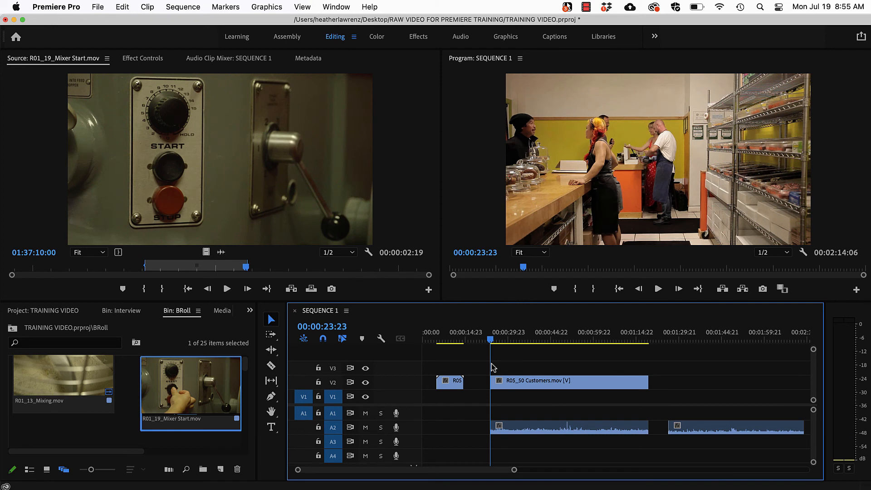
{"action": "left_click", "coordinate": [290, 288]}
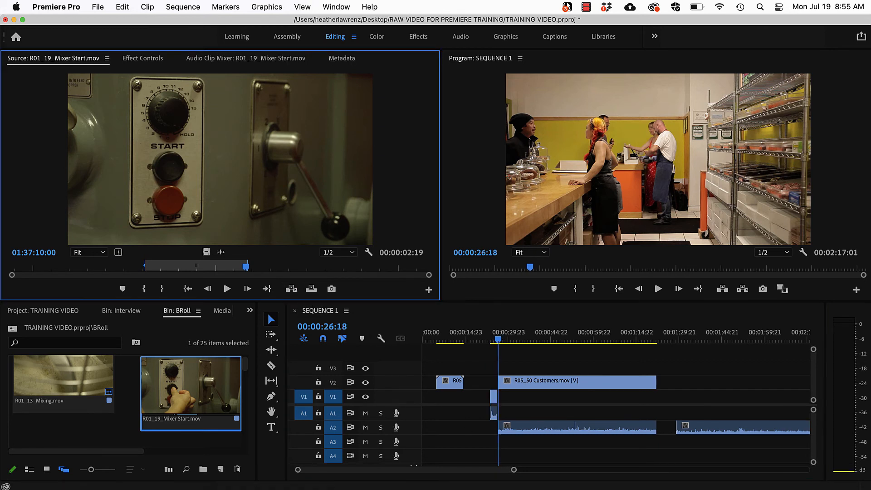
{"action": "left_click", "coordinate": [497, 340]}
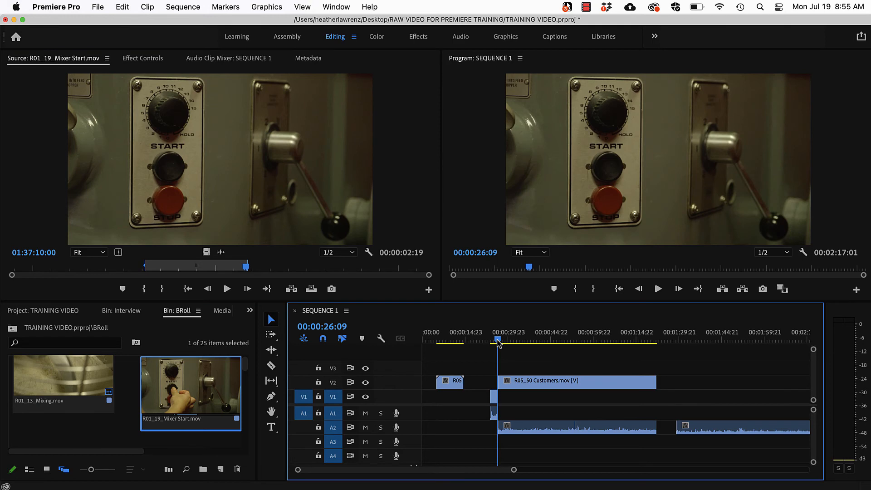
{"action": "key", "text": "super+z"}
Step: Try inserting the marked Mixer Start range at 00:00:42:18, in the middle of the Customers clip, and undo the insert
{"action": "left_click_drag", "start_coordinate": [496, 343], "coordinate": [545, 345]}
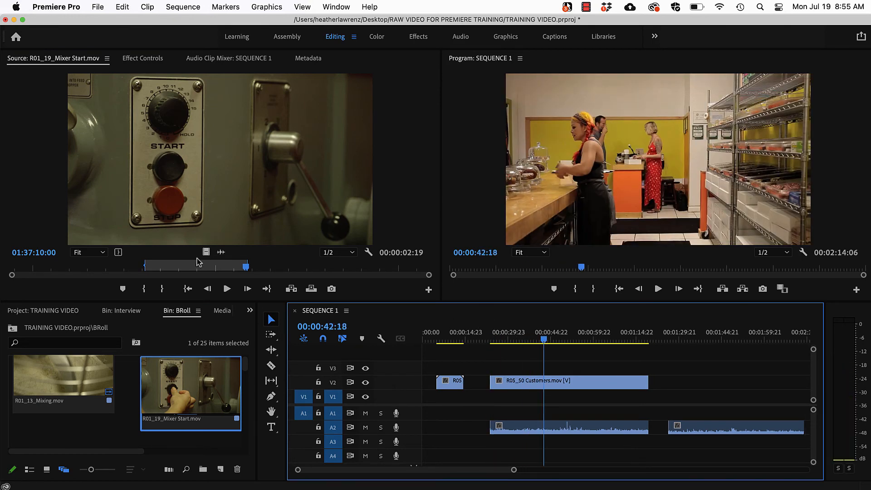
{"action": "left_click", "coordinate": [291, 289]}
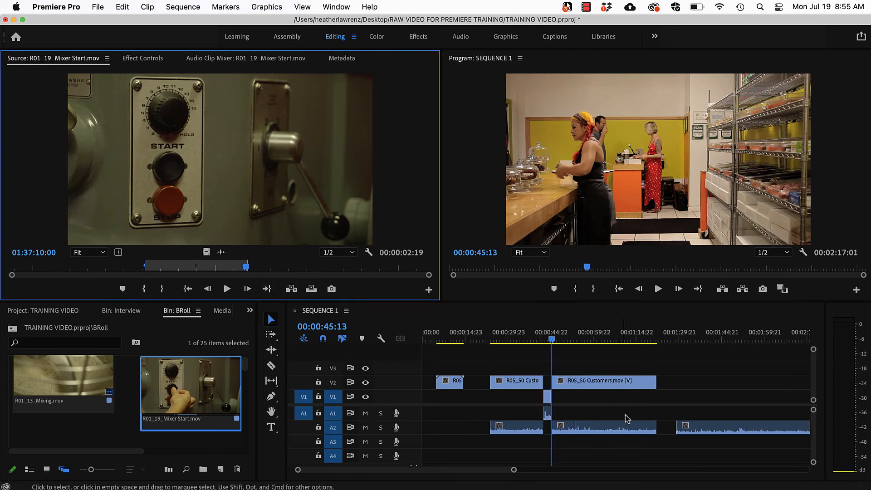
{"action": "left_click", "coordinate": [535, 341]}
{"action": "left_click_drag", "start_coordinate": [536, 341], "coordinate": [564, 343]}
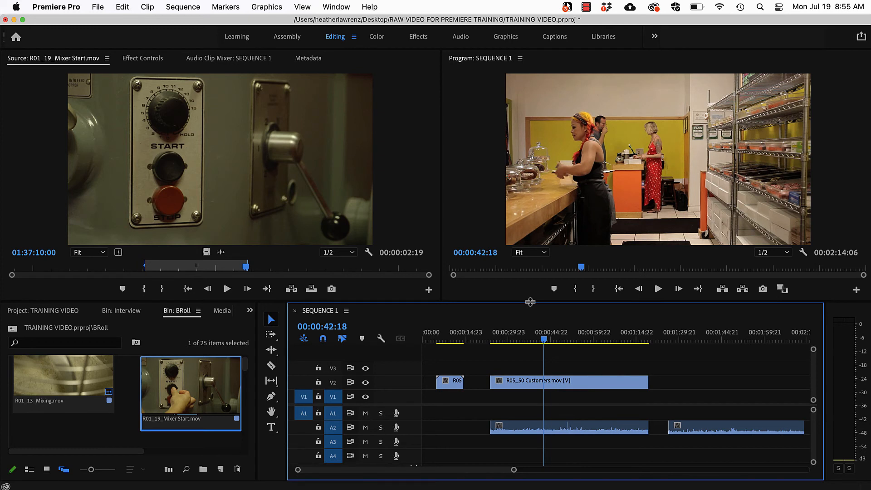
Step: Overwrite the marked Mixer Start range onto V1 and A1 at 00:00:42:18 and again near the Customers clip's start, and select the earlier copy
{"action": "left_click", "coordinate": [311, 289]}
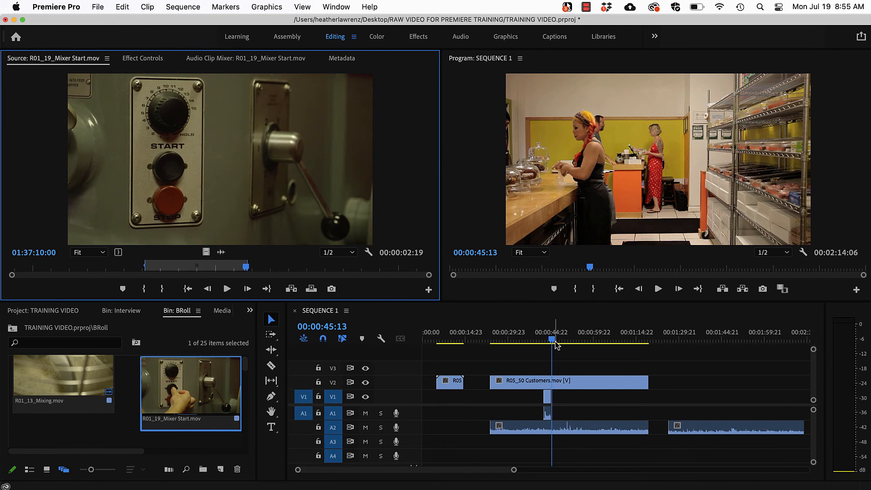
{"action": "left_click", "coordinate": [546, 396]}
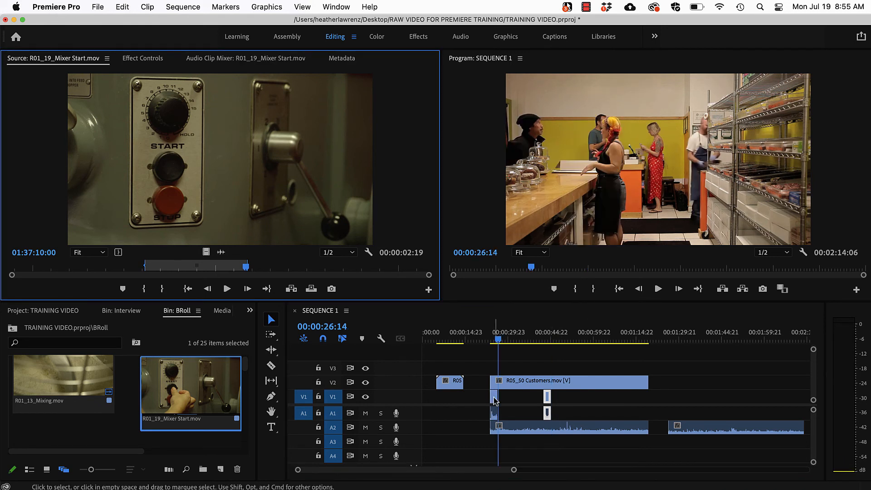
{"action": "left_click", "coordinate": [494, 400]}
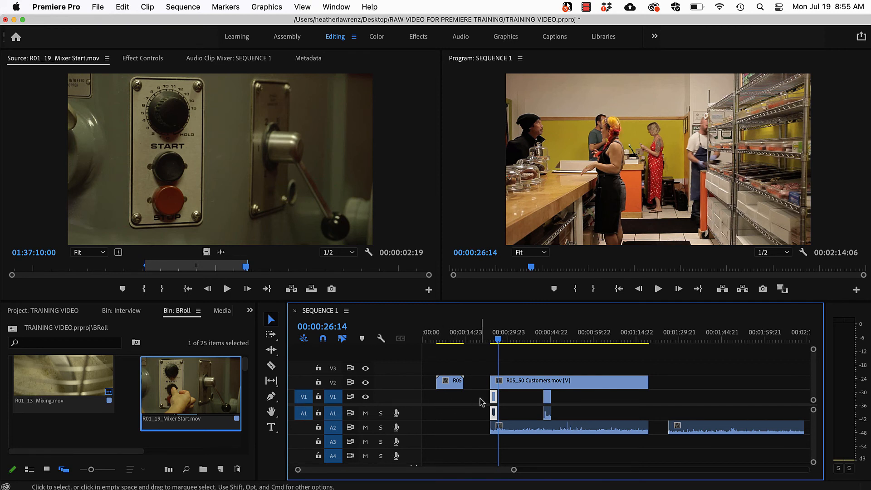
Step: Overwrite the Mixer Start range onto V3 and A3 at 00:00:26:14, and return the source patching to V1 and A1
{"action": "left_click", "coordinate": [303, 368]}
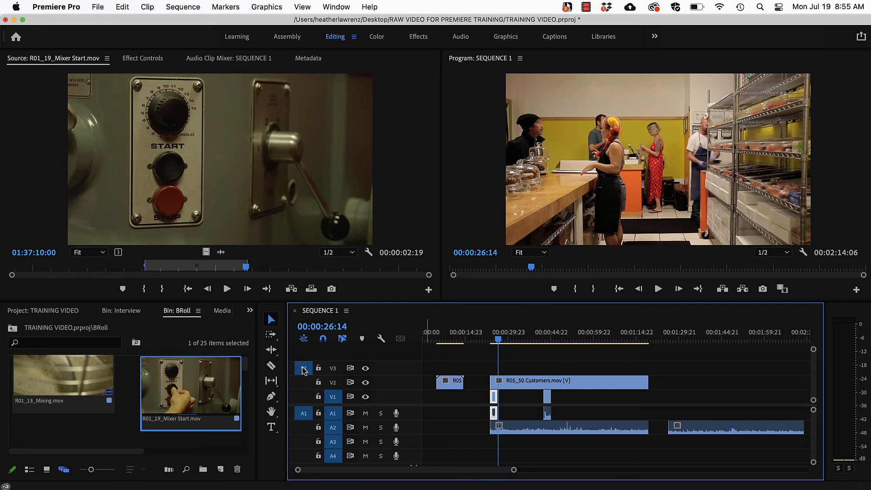
{"action": "left_click", "coordinate": [303, 442]}
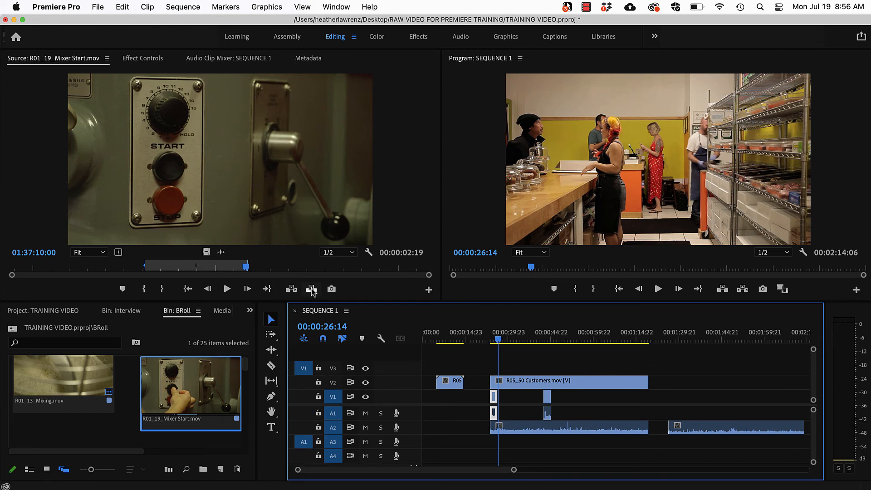
{"action": "left_click", "coordinate": [311, 289]}
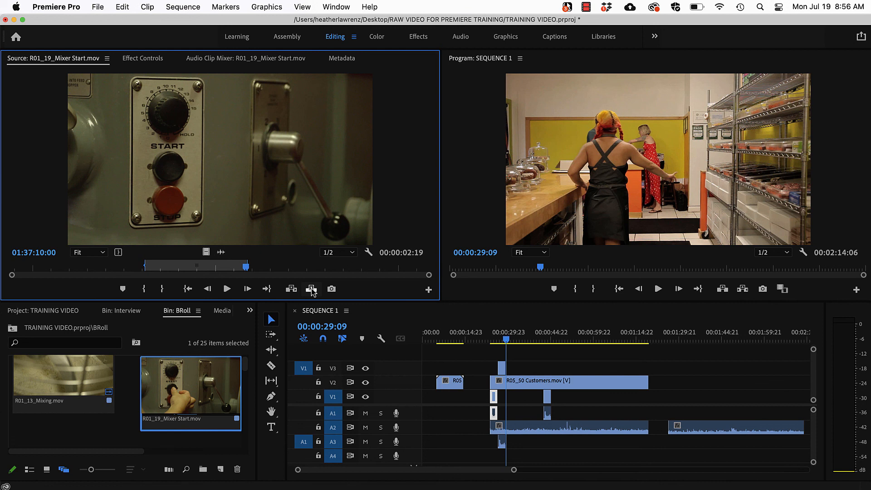
{"action": "left_click", "coordinate": [303, 397]}
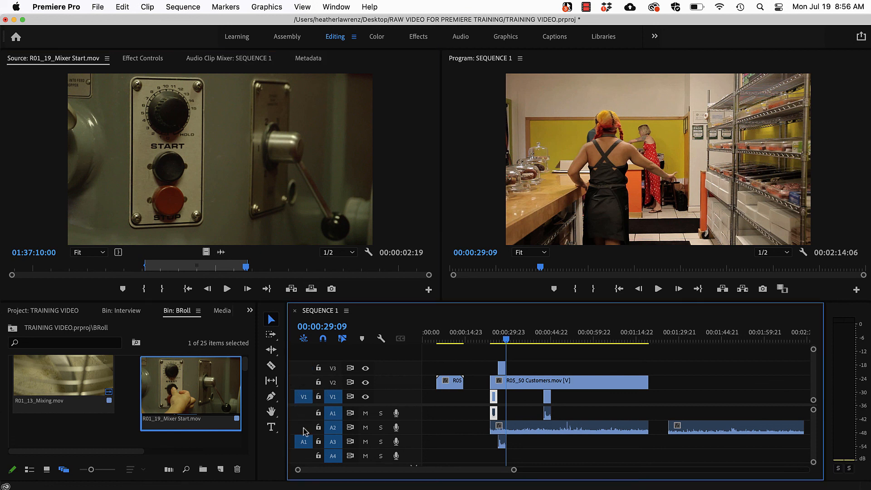
{"action": "left_click", "coordinate": [307, 413]}
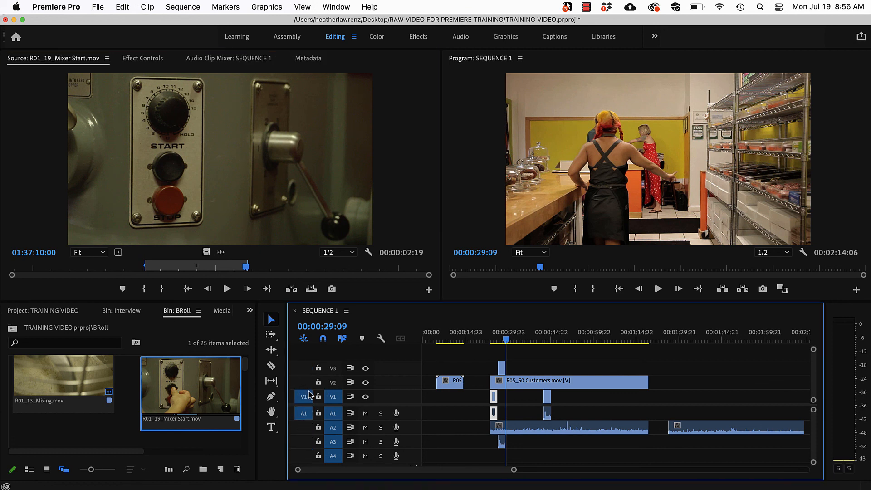